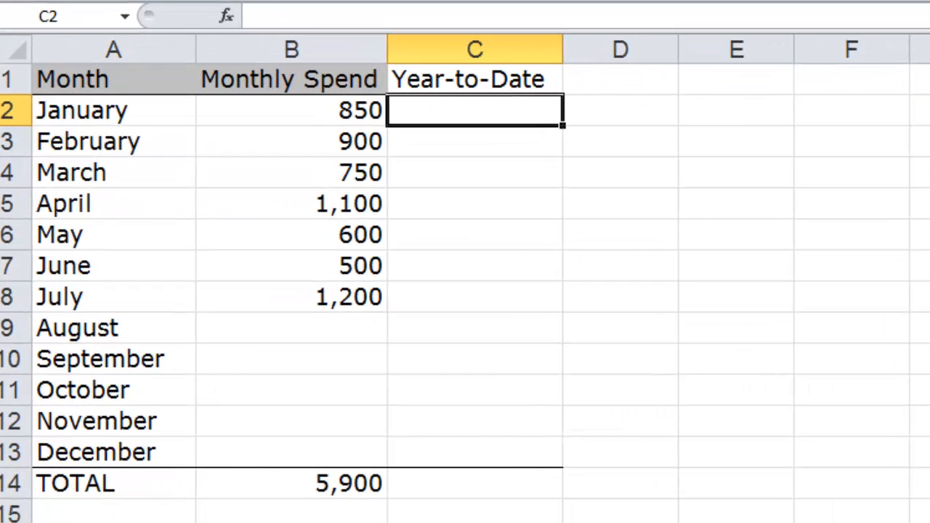
- Enter =B2 in C2 and =B3+C2 in C3, filling the C3 formula down through December
{"action": "type", "text": "=B2"}
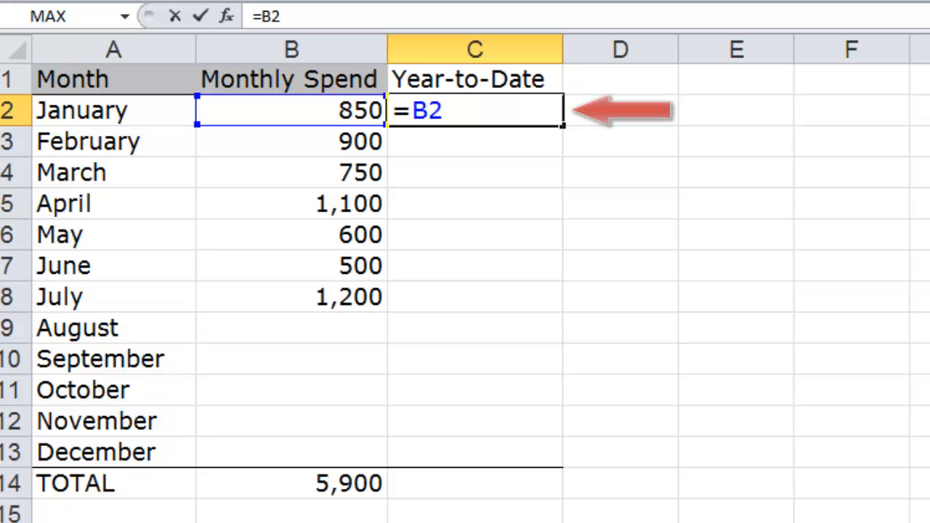
{"action": "key", "text": "Return"}
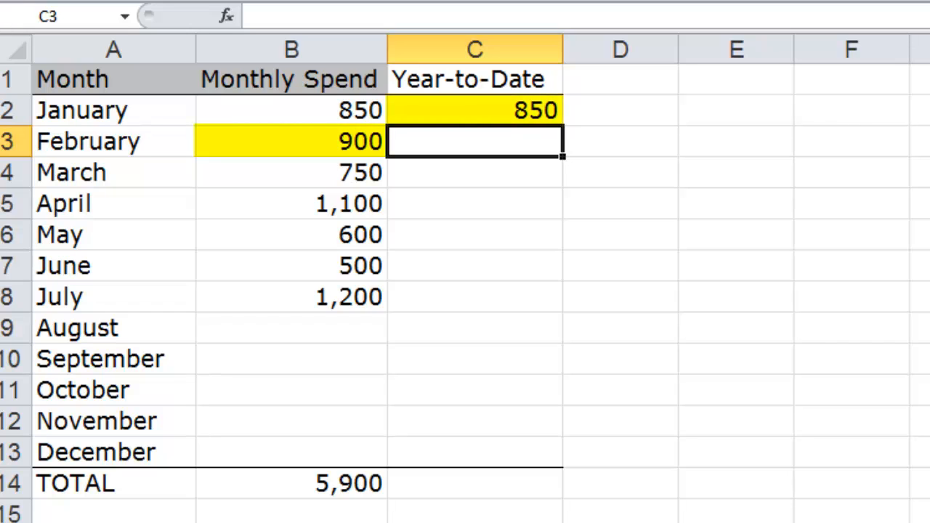
{"action": "type", "text": "=B3"}
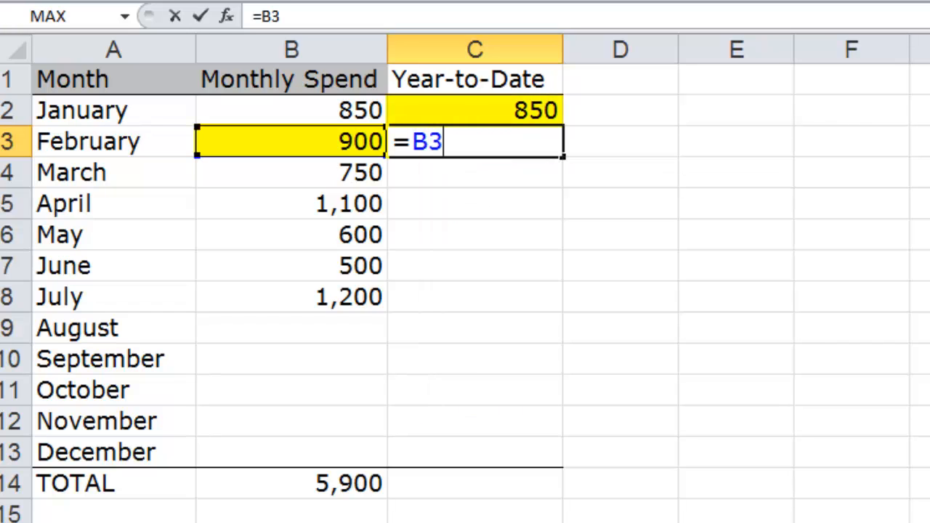
{"action": "type", "text": "+c2"}
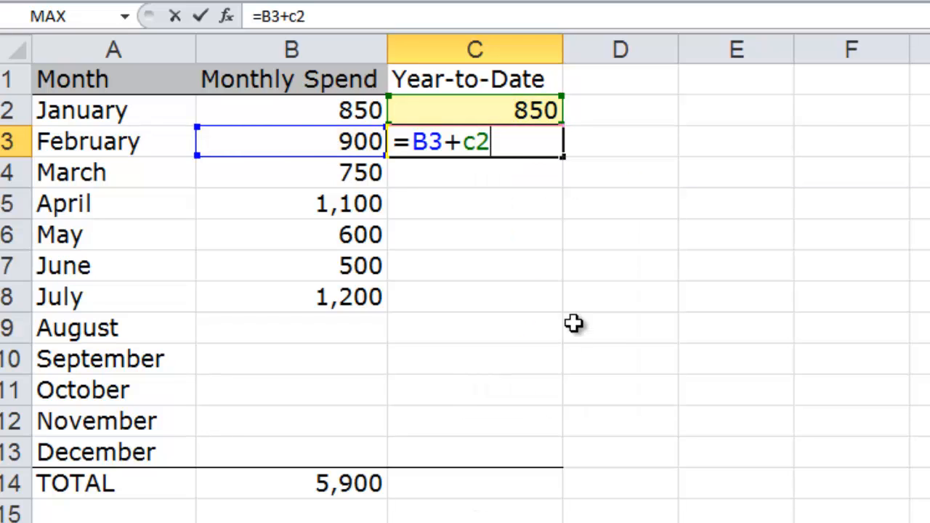
{"action": "key", "text": "ctrl+Return"}
{"action": "left_click_drag", "start_coordinate": [563, 158], "coordinate": [564, 460]}
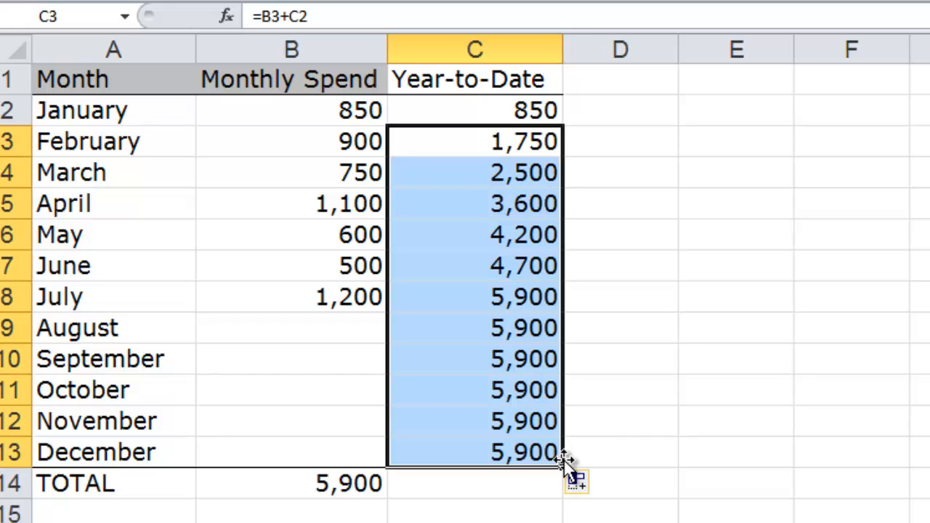
- Inspect the copied running-total formulas in C3 through C6
{"action": "left_click", "coordinate": [503, 143]}
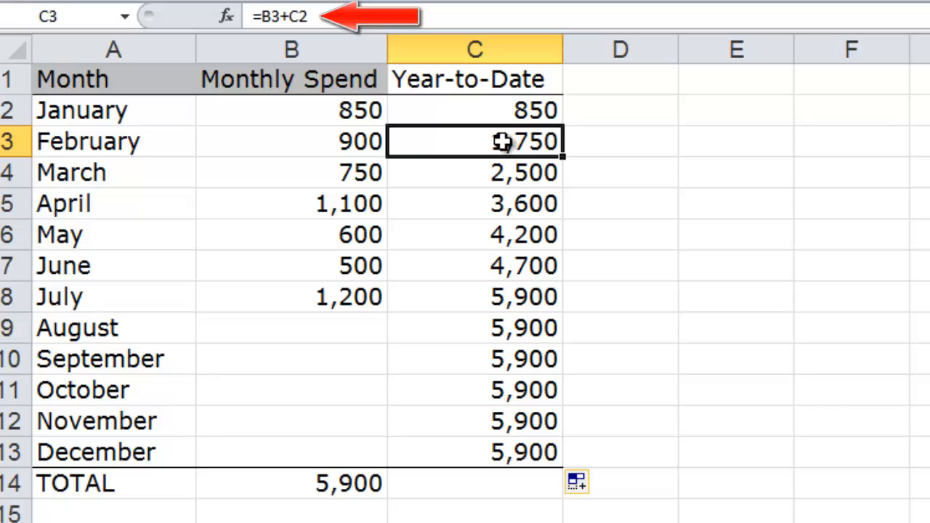
{"action": "left_click", "coordinate": [508, 173]}
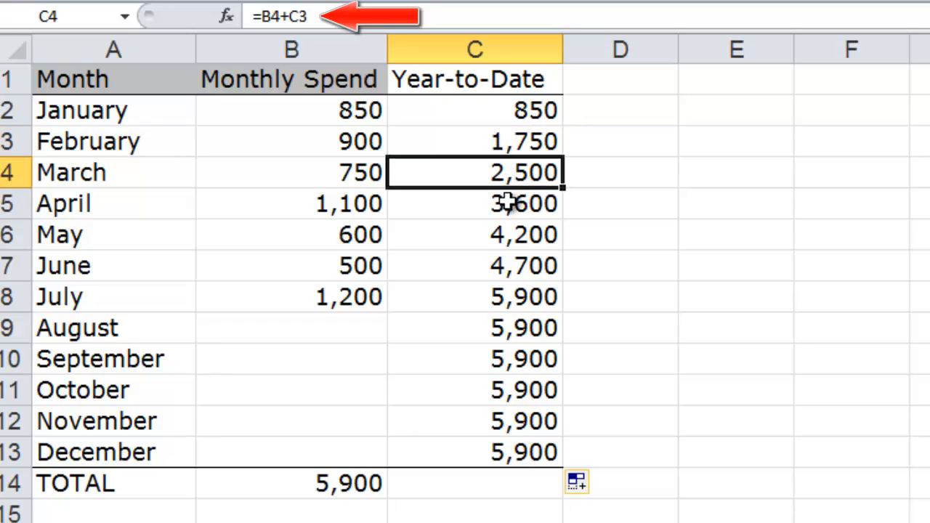
{"action": "left_click", "coordinate": [508, 203]}
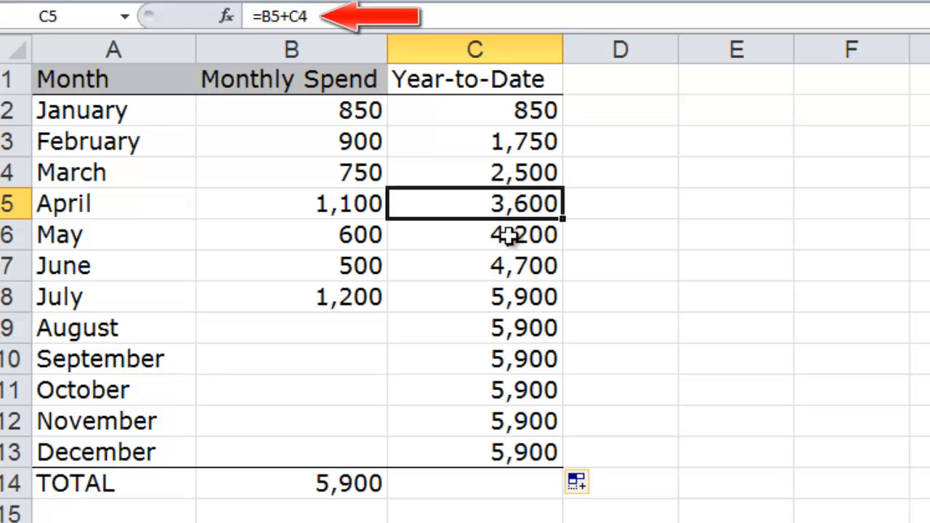
{"action": "left_click", "coordinate": [509, 235]}
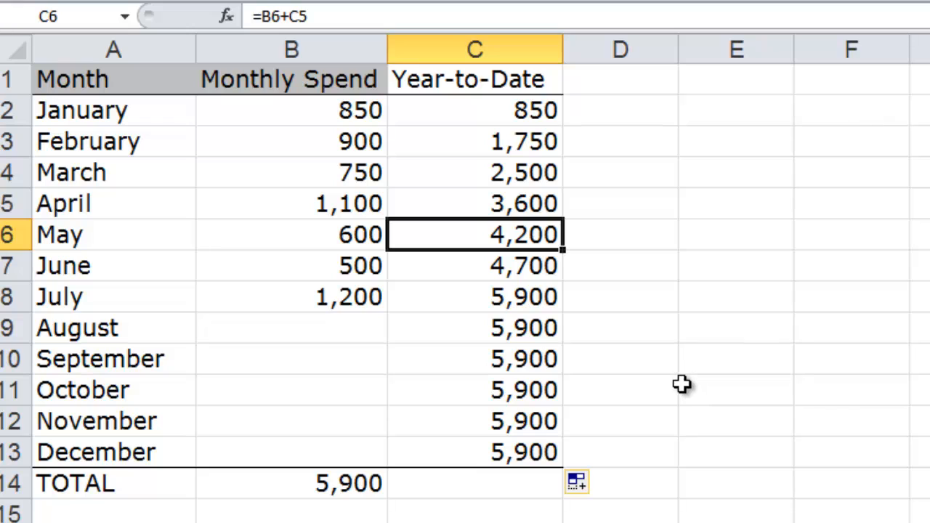
- Undo the fill and re-fill C3's formula down stepwise through rows 8, 11 and 12
{"action": "key", "text": "ctrl+z"}
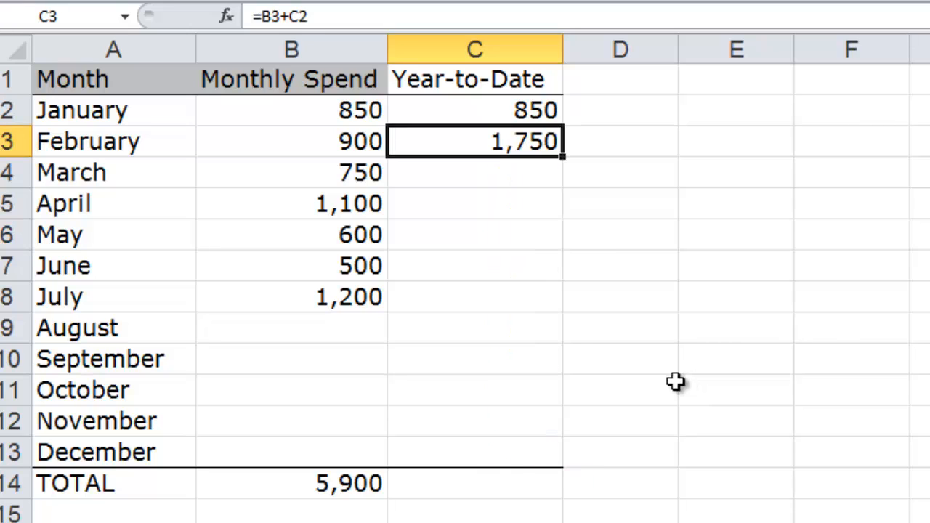
{"action": "left_click_drag", "start_coordinate": [563, 157], "coordinate": [562, 309]}
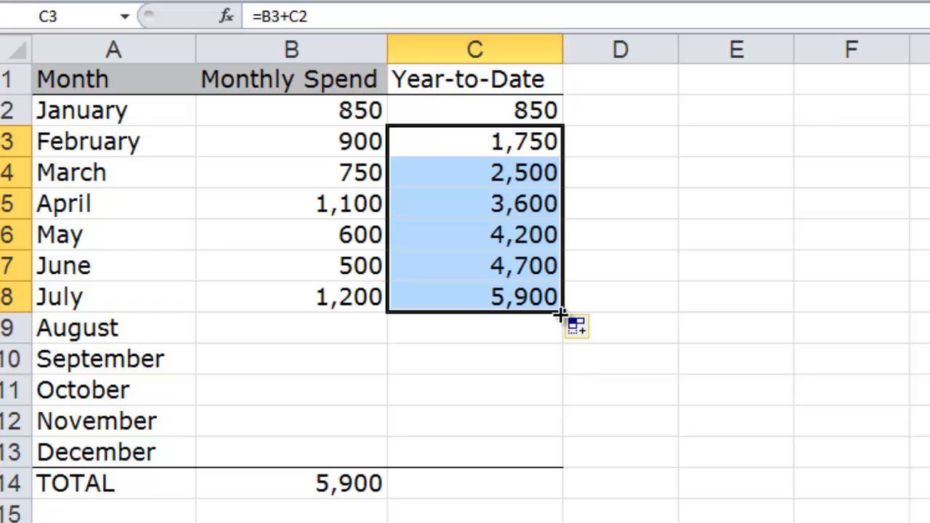
{"action": "left_click_drag", "start_coordinate": [560, 313], "coordinate": [564, 402]}
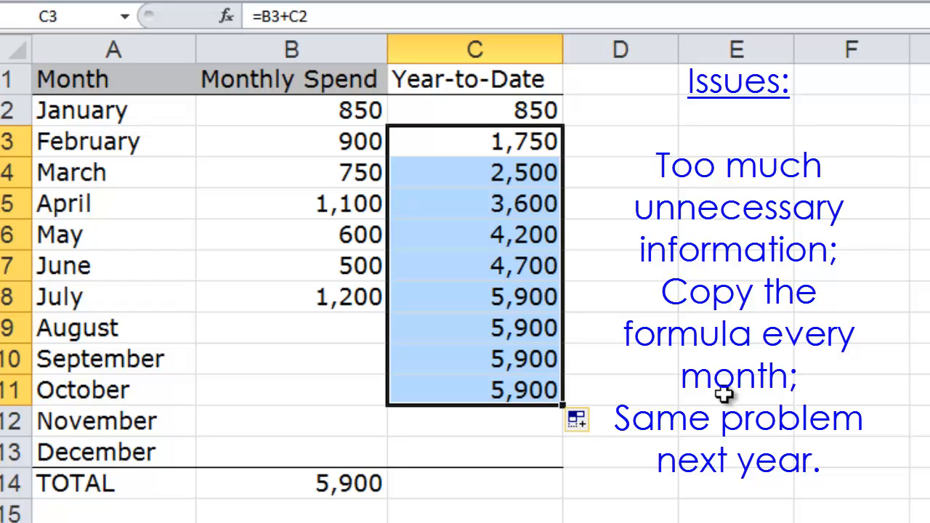
{"action": "left_click_drag", "start_coordinate": [562, 405], "coordinate": [564, 430]}
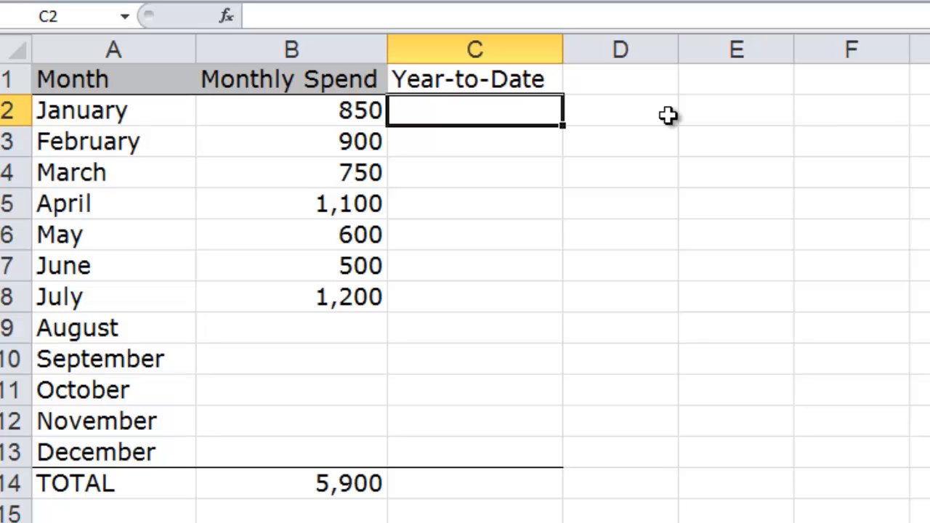
- Enter =SUM(B2:B2) in C2 as January's year-to-date total
{"action": "type", "text": "=SUM"}
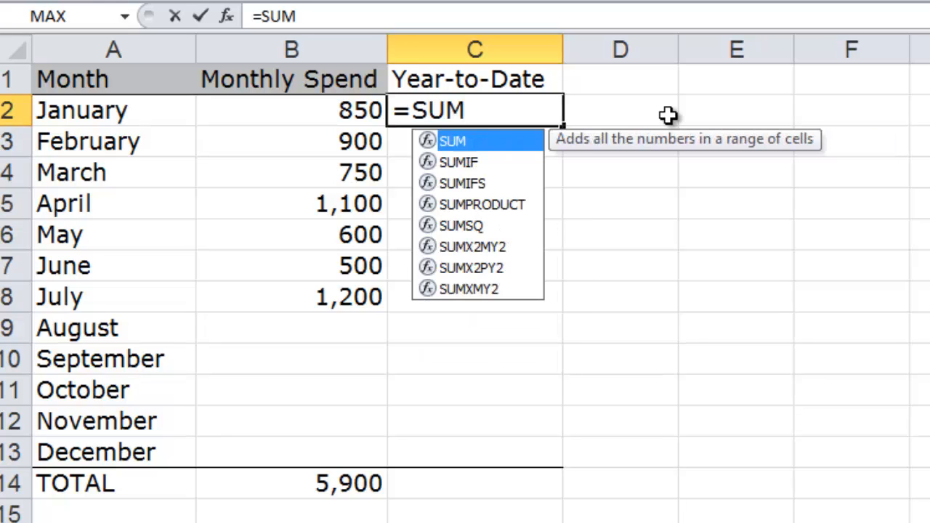
{"action": "type", "text": "("}
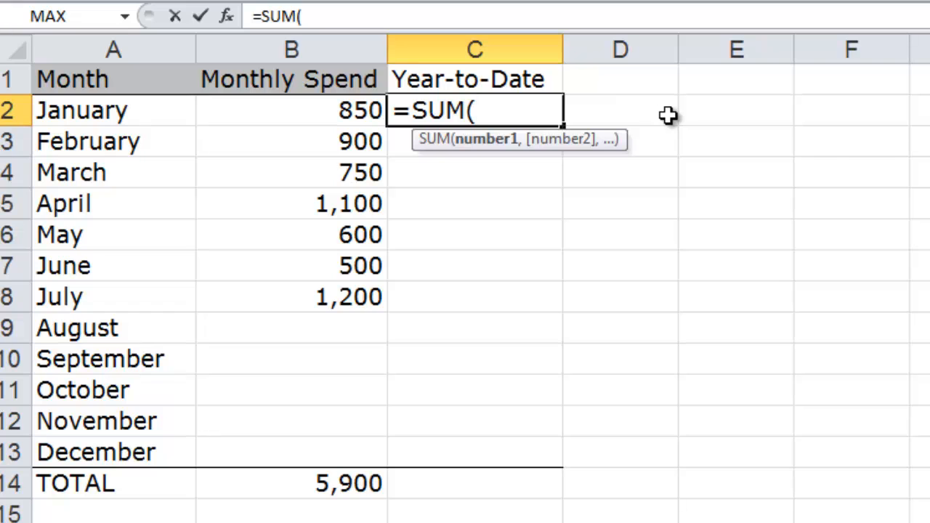
{"action": "type", "text": "B2:"}
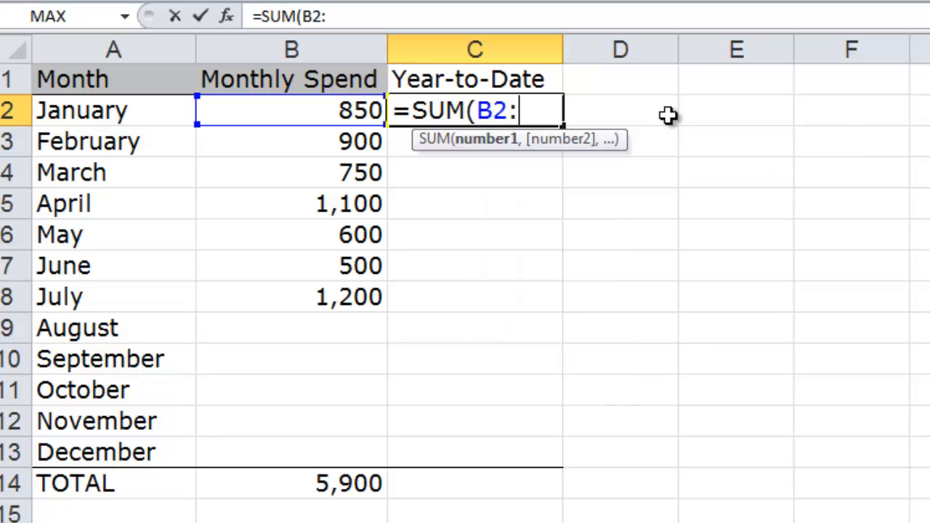
{"action": "type", "text": "B2)"}
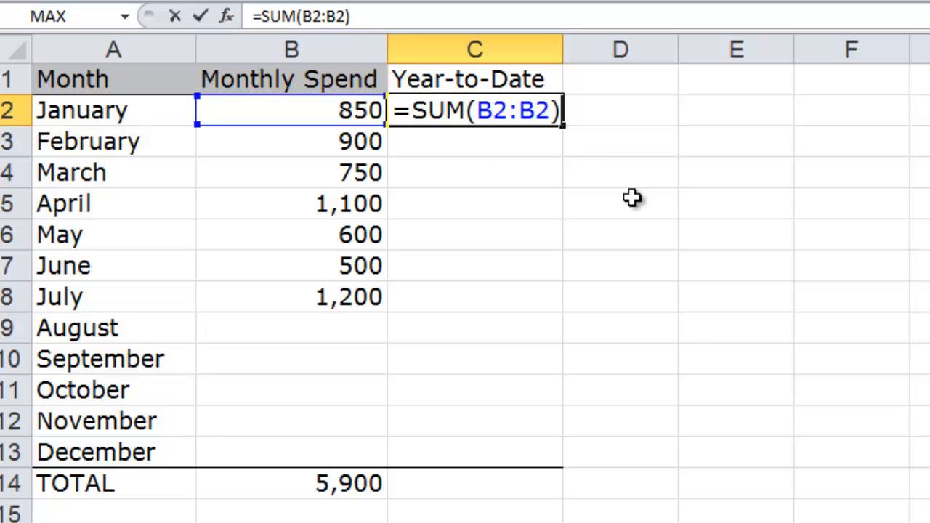
{"action": "key", "text": "ctrl+Return"}
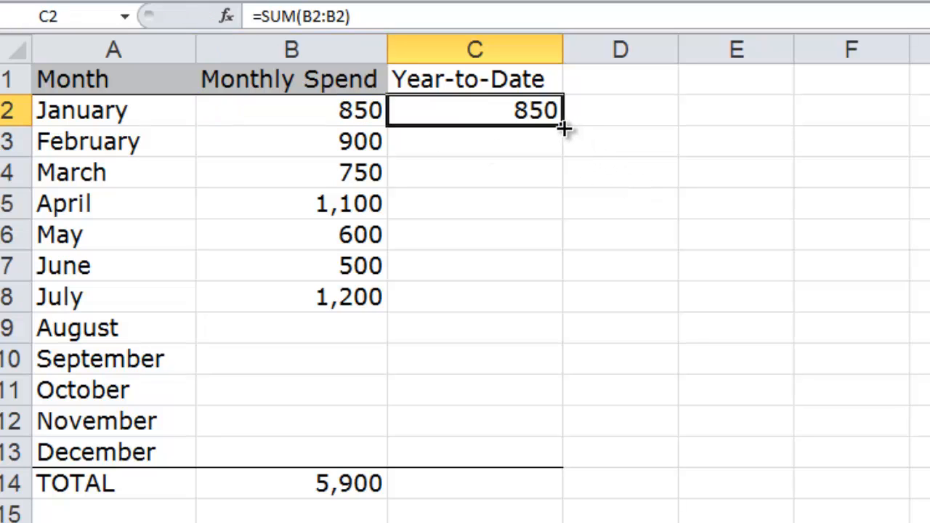
- Try filling C2's SUM formula down to July, checking the copied formulas in C3 to C7, and undo it
{"action": "left_click_drag", "start_coordinate": [564, 127], "coordinate": [552, 305]}
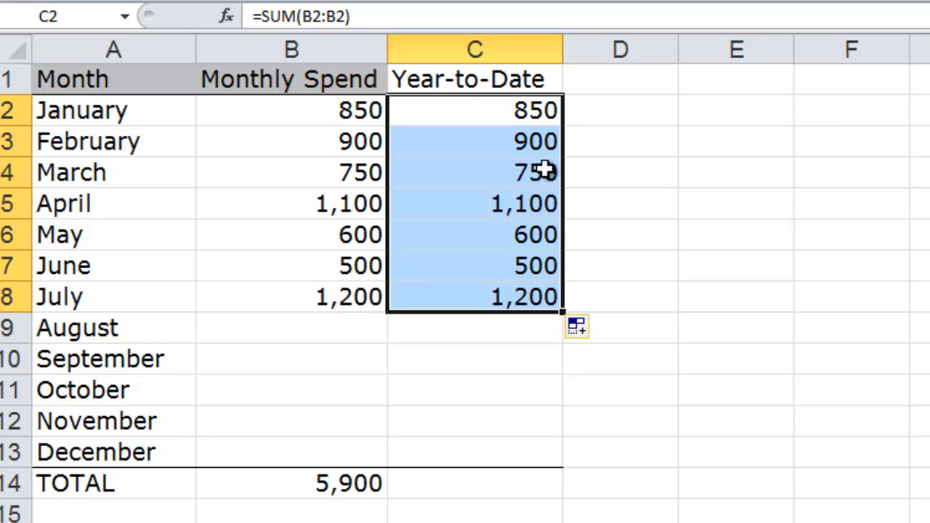
{"action": "left_click", "coordinate": [536, 141]}
{"action": "left_click", "coordinate": [536, 177]}
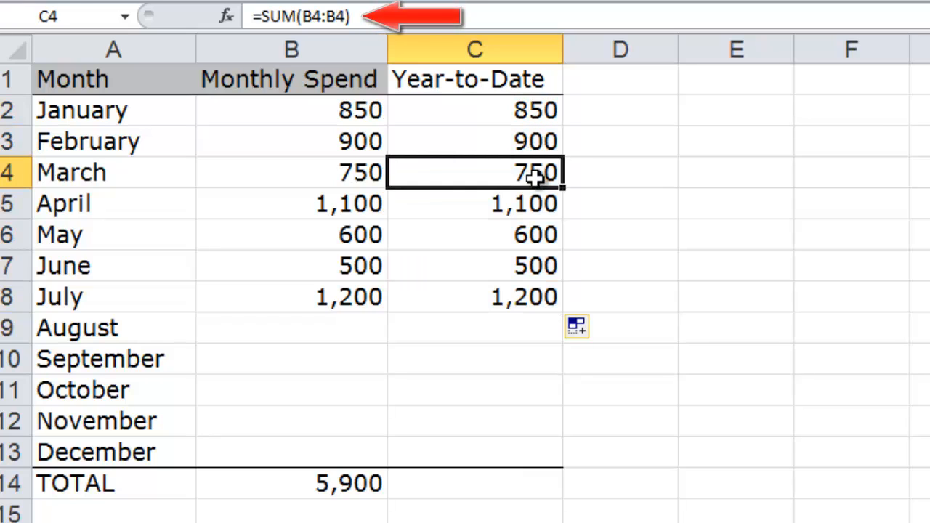
{"action": "left_click", "coordinate": [534, 204]}
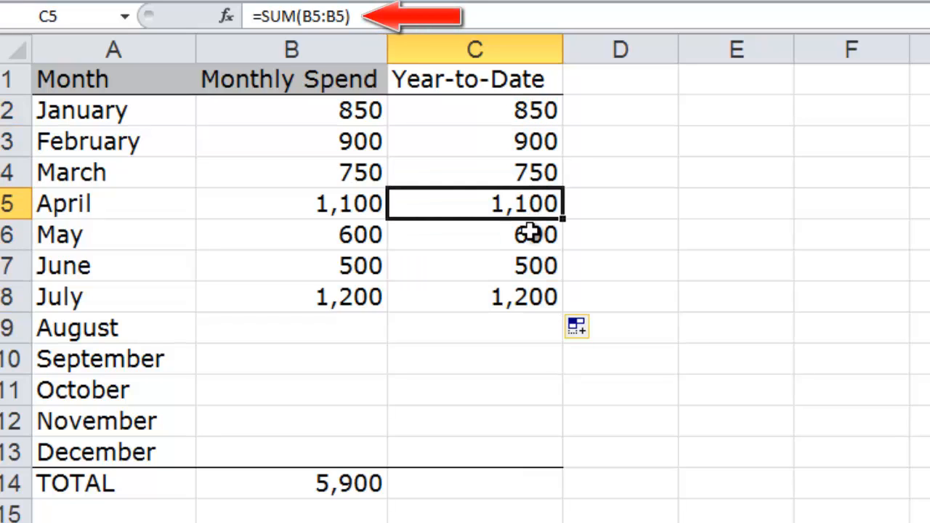
{"action": "left_click", "coordinate": [531, 232]}
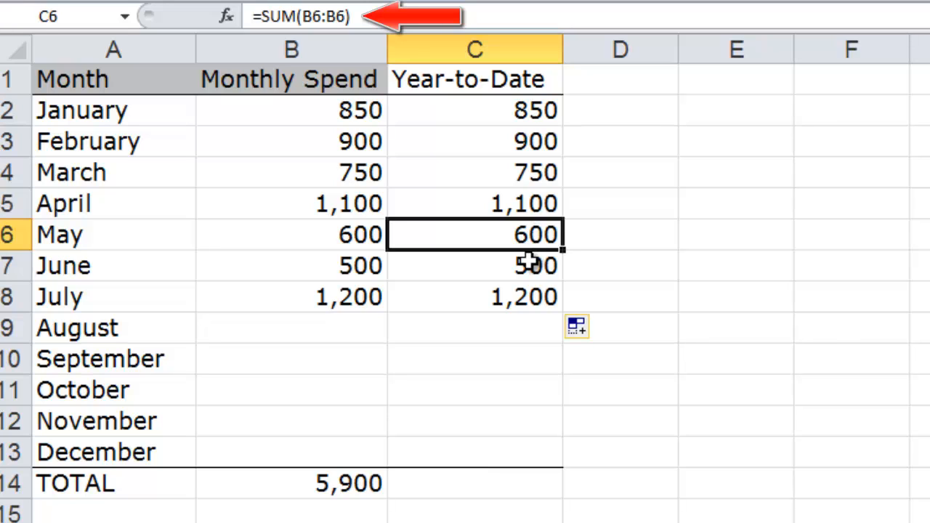
{"action": "left_click", "coordinate": [532, 263]}
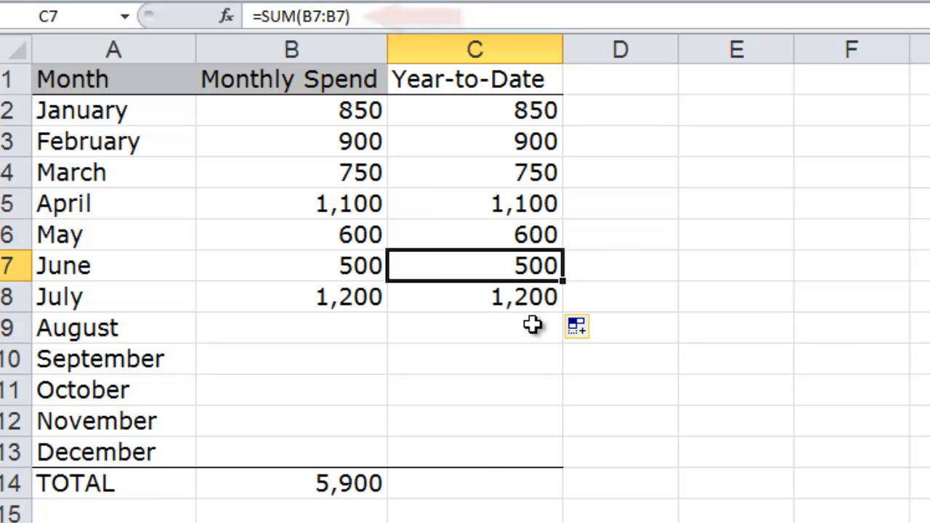
{"action": "key", "text": "ctrl+z"}
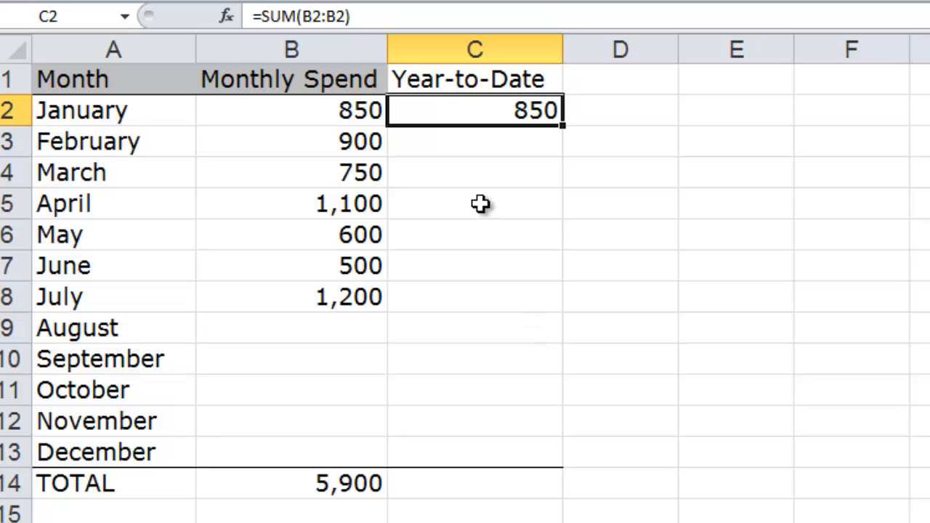
- Make the first reference in C2's formula absolute as $B$2, then fill it down to July
{"action": "left_click", "coordinate": [321, 16]}
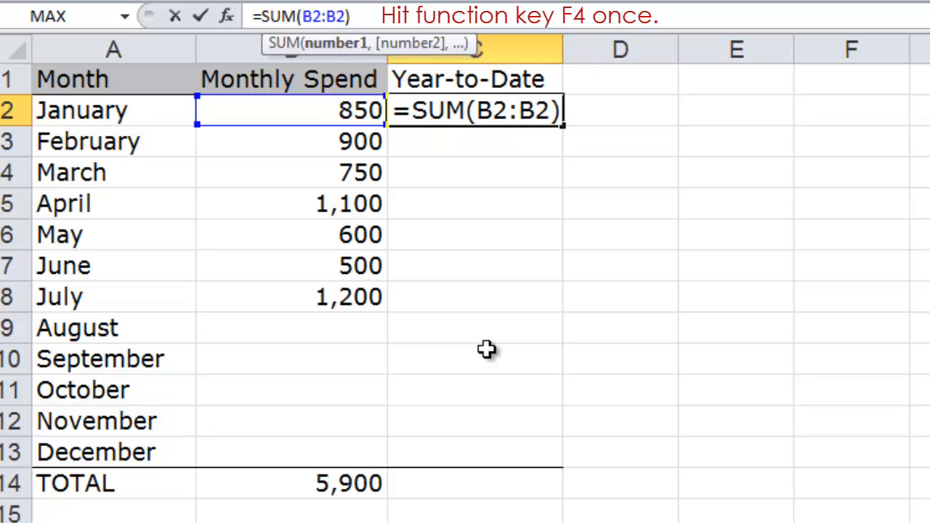
{"action": "key", "text": "F4"}
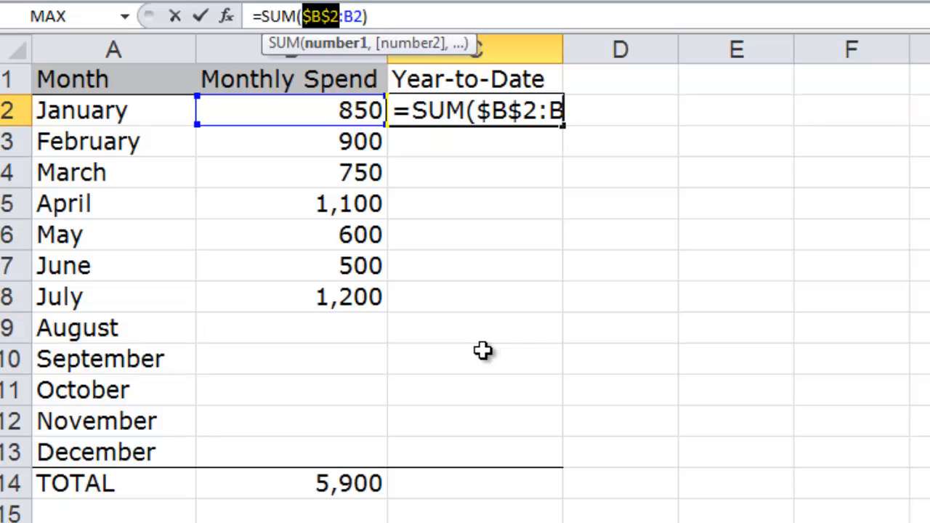
{"action": "left_click", "coordinate": [201, 17]}
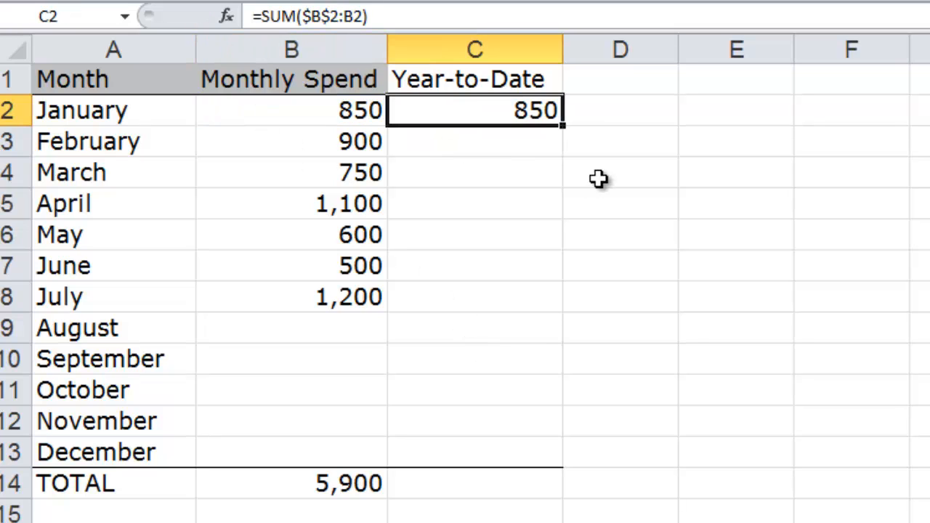
{"action": "left_click_drag", "start_coordinate": [565, 128], "coordinate": [560, 304]}
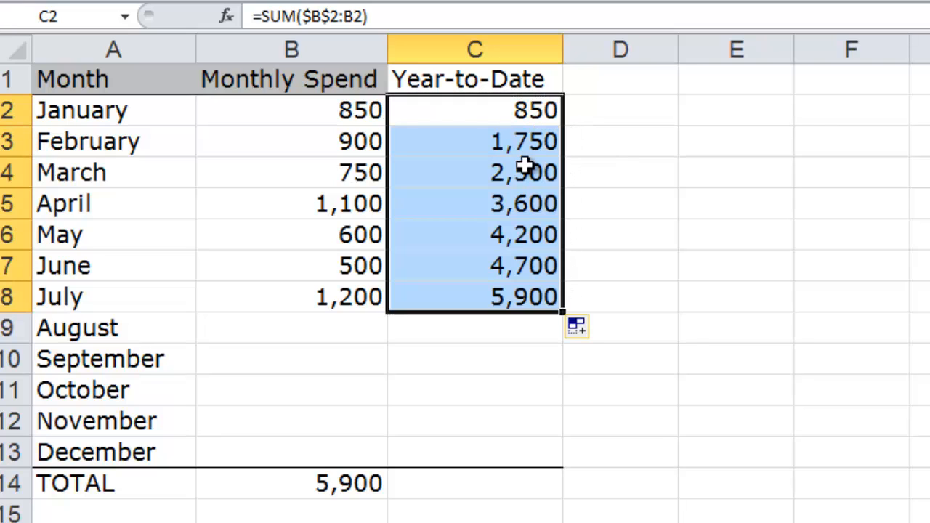
- Check the running-total formulas in C2 through C8, then extend C8's formula down through December
{"action": "left_click", "coordinate": [517, 109]}
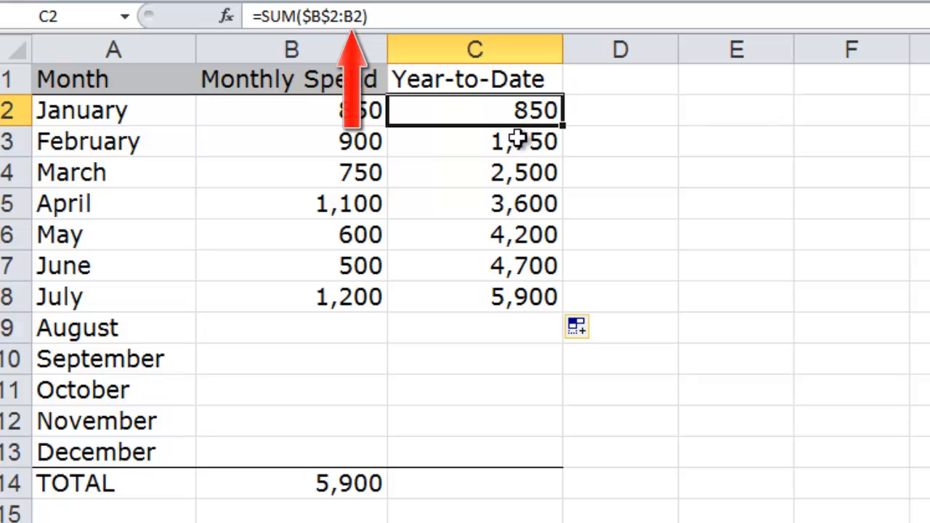
{"action": "left_click", "coordinate": [516, 137]}
{"action": "left_click", "coordinate": [516, 170]}
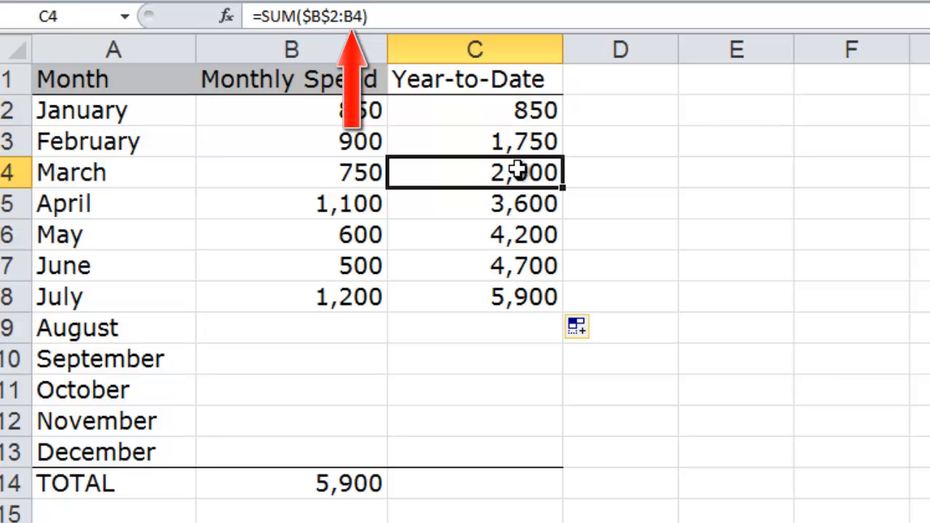
{"action": "left_click", "coordinate": [517, 198]}
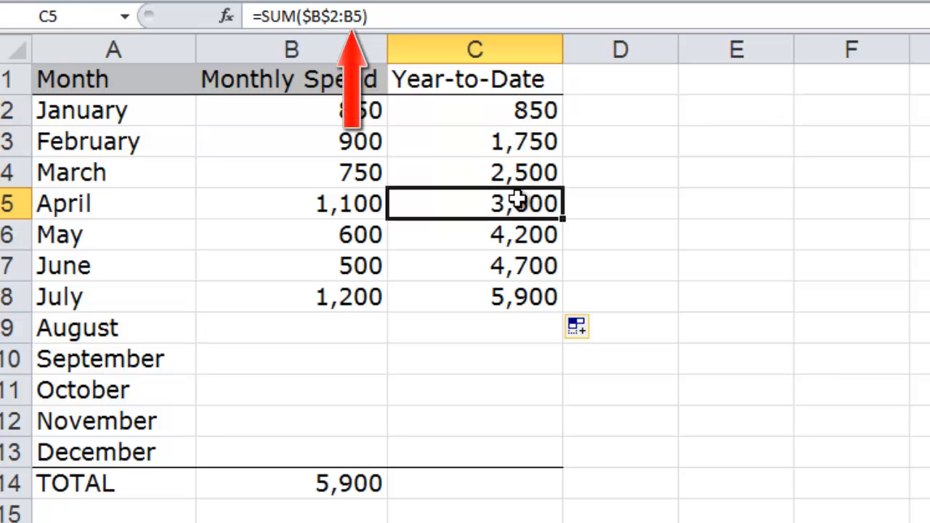
{"action": "left_click", "coordinate": [510, 233]}
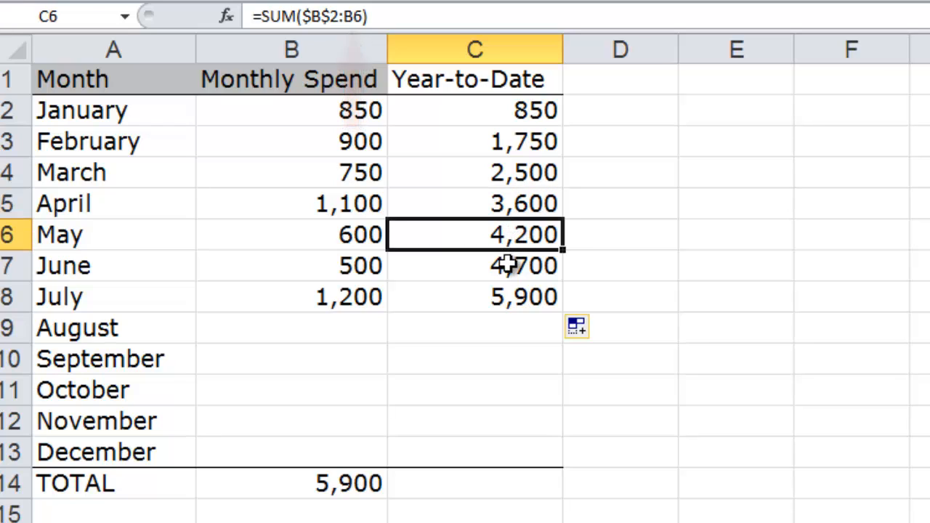
{"action": "left_click", "coordinate": [509, 265]}
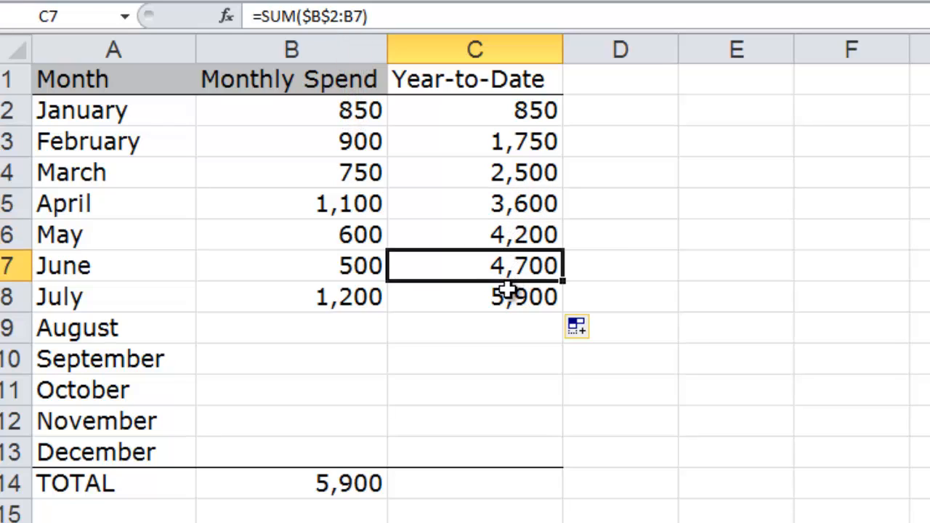
{"action": "left_click", "coordinate": [508, 290]}
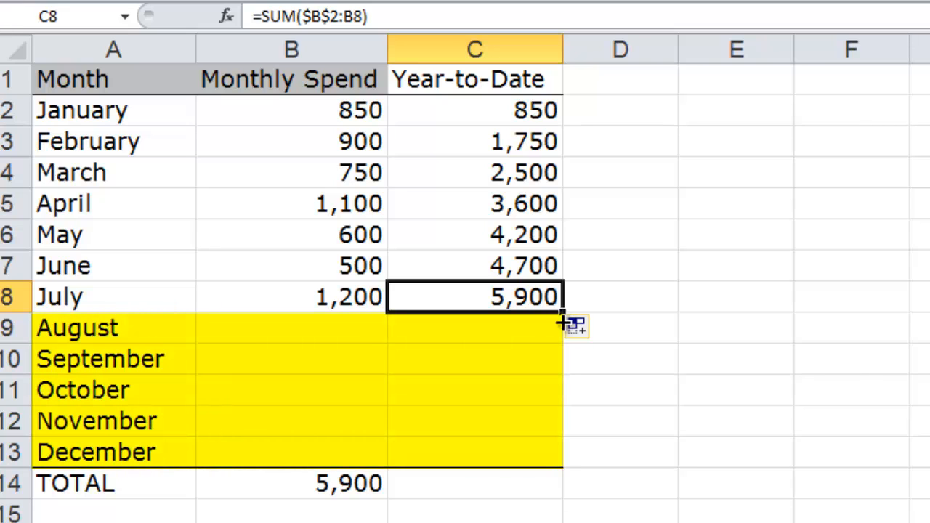
{"action": "left_click_drag", "start_coordinate": [562, 320], "coordinate": [561, 461]}
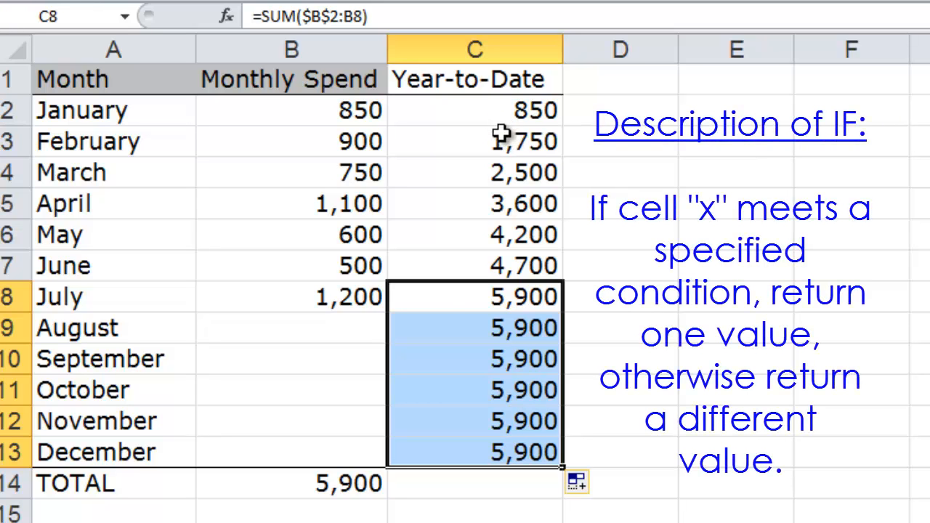
- Clear the year-to-date formulas from C2 through C13
{"action": "left_click_drag", "start_coordinate": [502, 111], "coordinate": [517, 452]}
{"action": "key", "text": "Delete"}
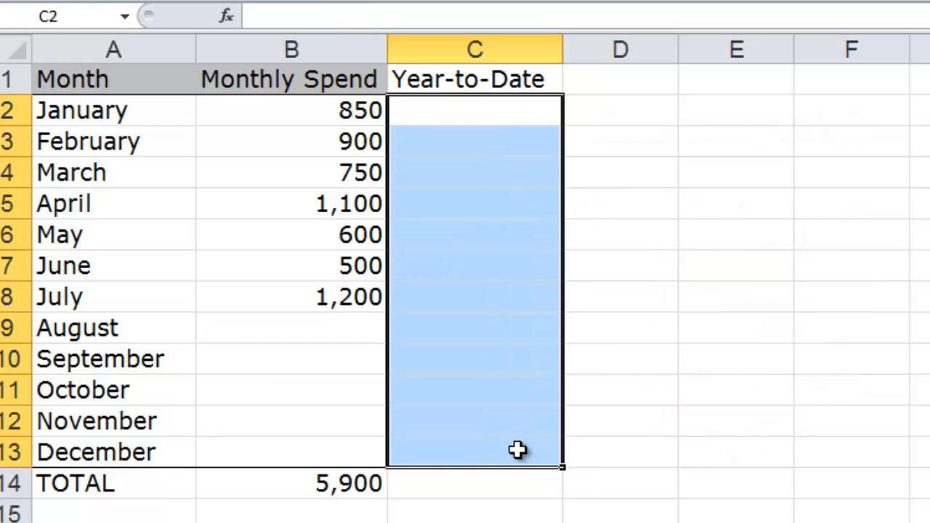
- Enter =IF(B2="","",SUM($B$2:B2)) in C2 so January's total stays blank when its spend is empty
{"action": "left_click", "coordinate": [487, 108]}
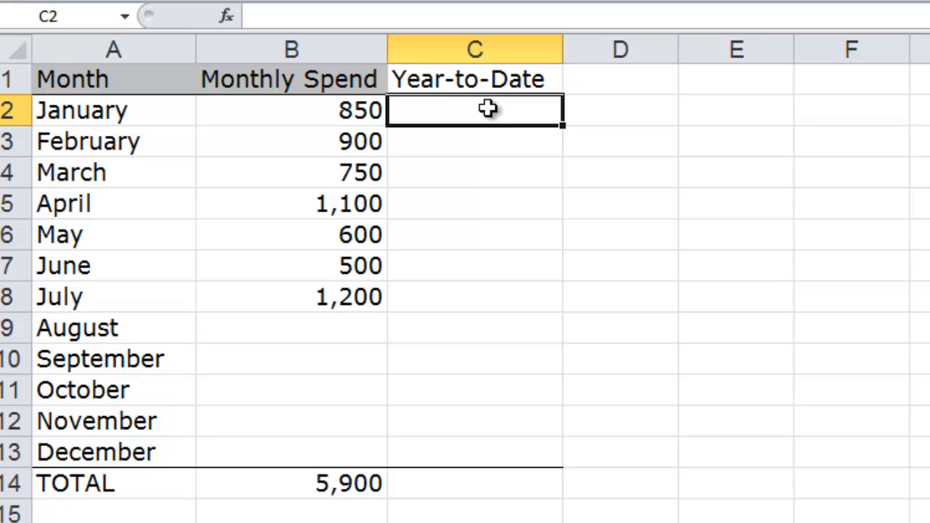
{"action": "type", "text": "="}
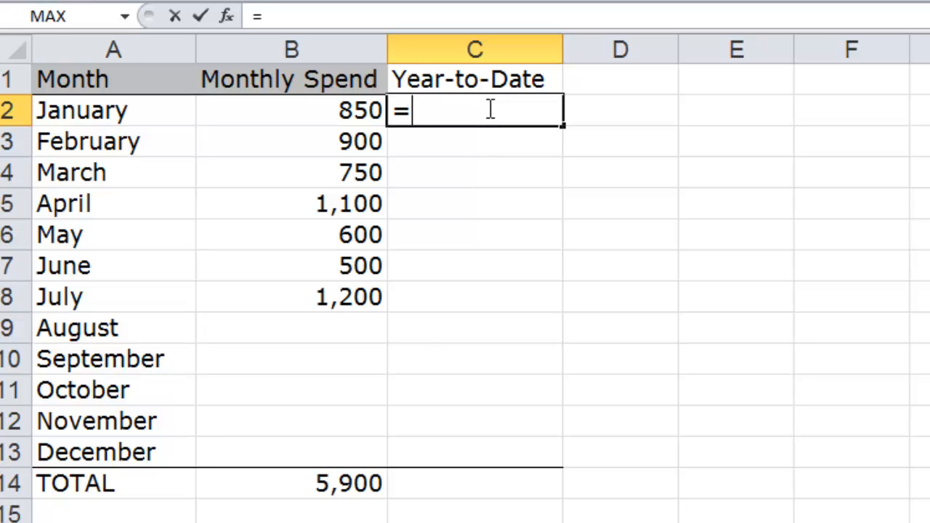
{"action": "type", "text": "IF("}
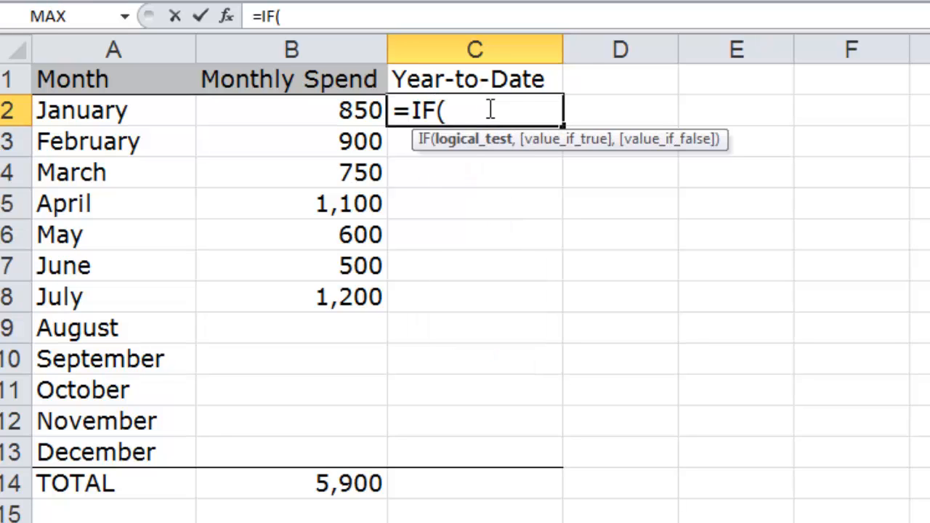
{"action": "type", "text": "B2"}
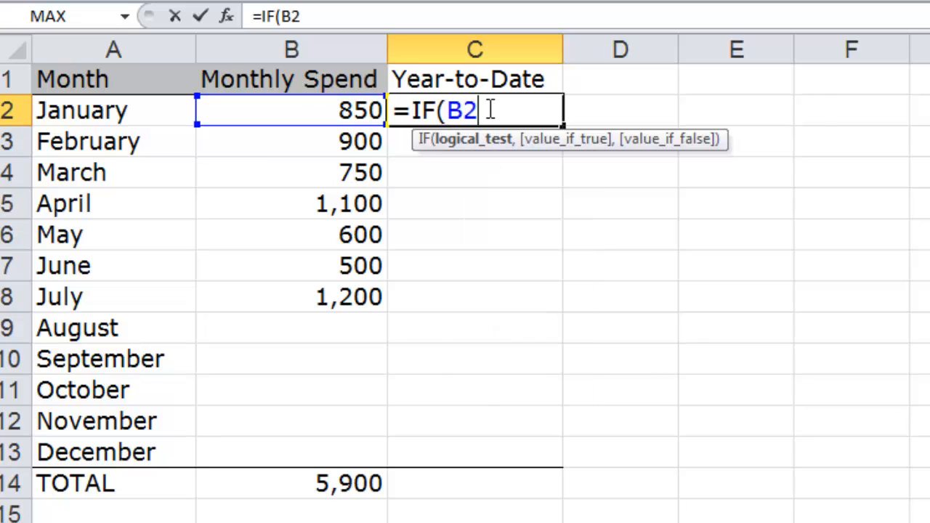
{"action": "type", "text": "=\"\""}
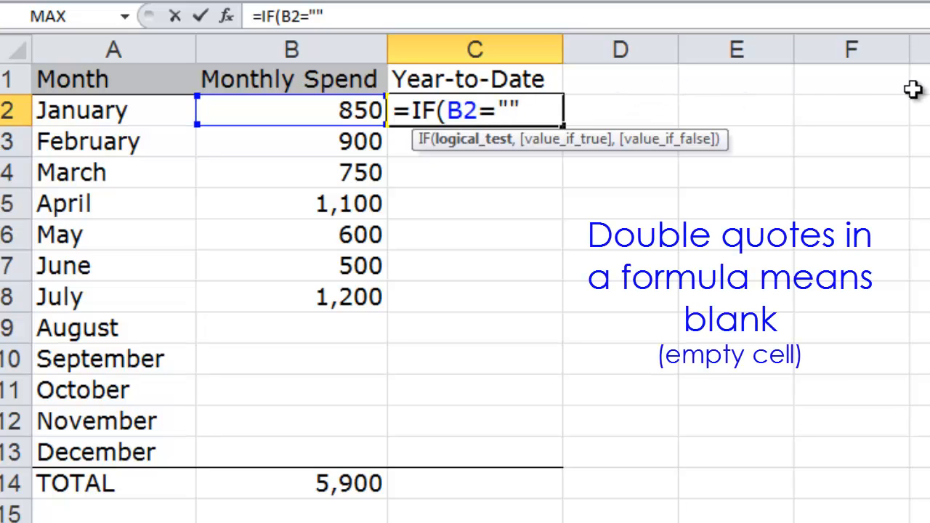
{"action": "type", "text": ","}
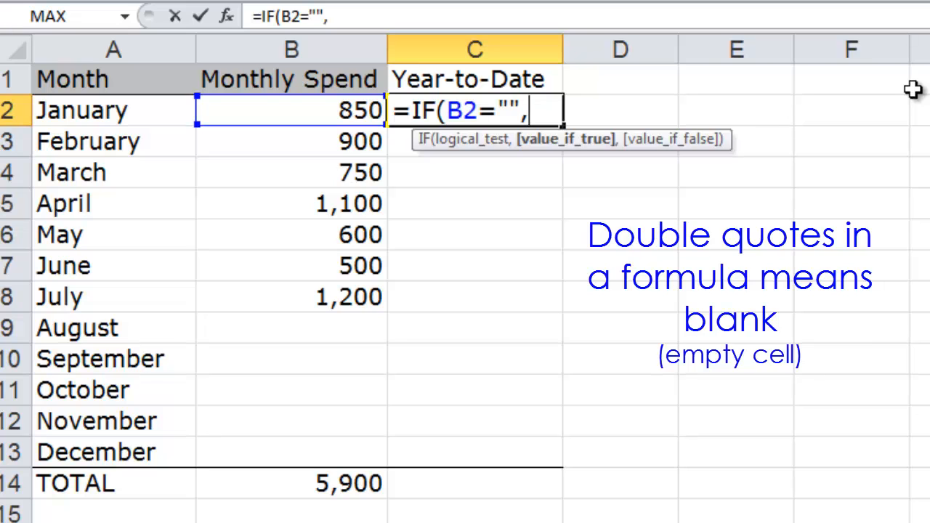
{"action": "type", "text": "\"\""}
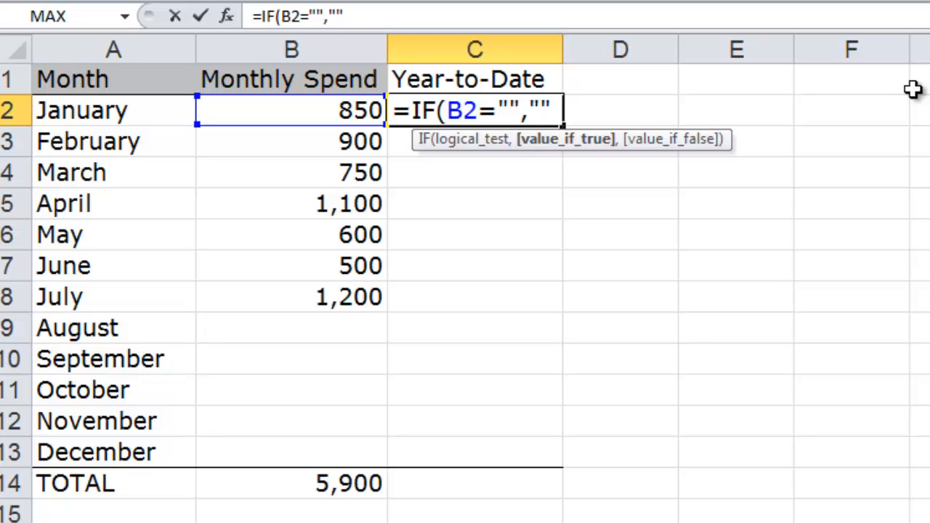
{"action": "type", "text": ","}
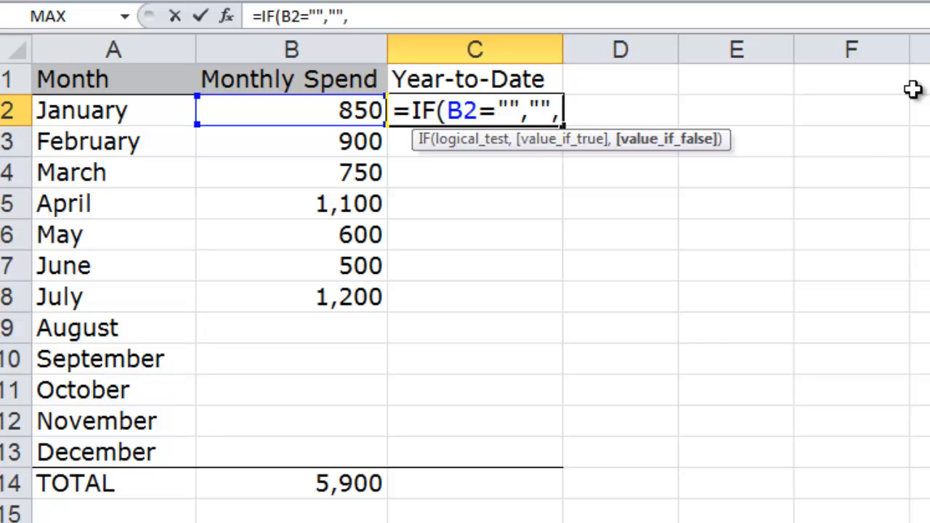
{"action": "type", "text": "SUM"}
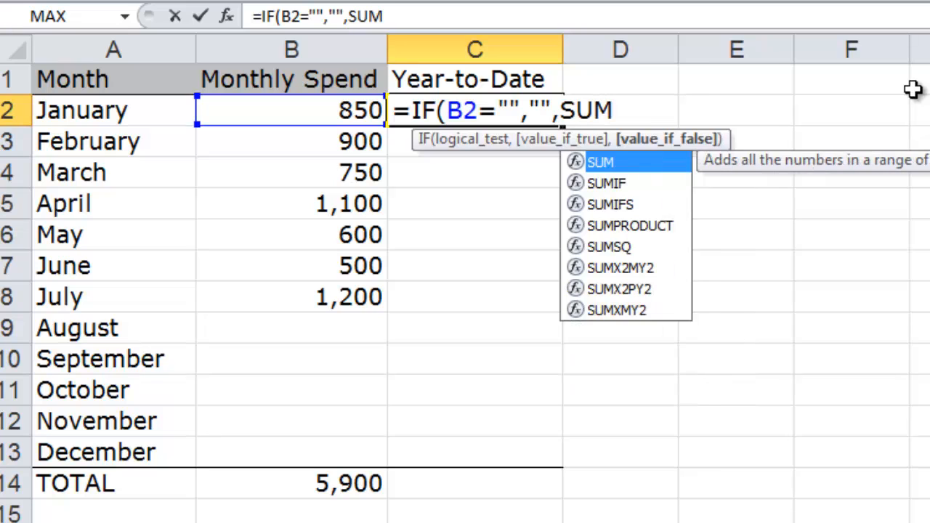
{"action": "type", "text": "("}
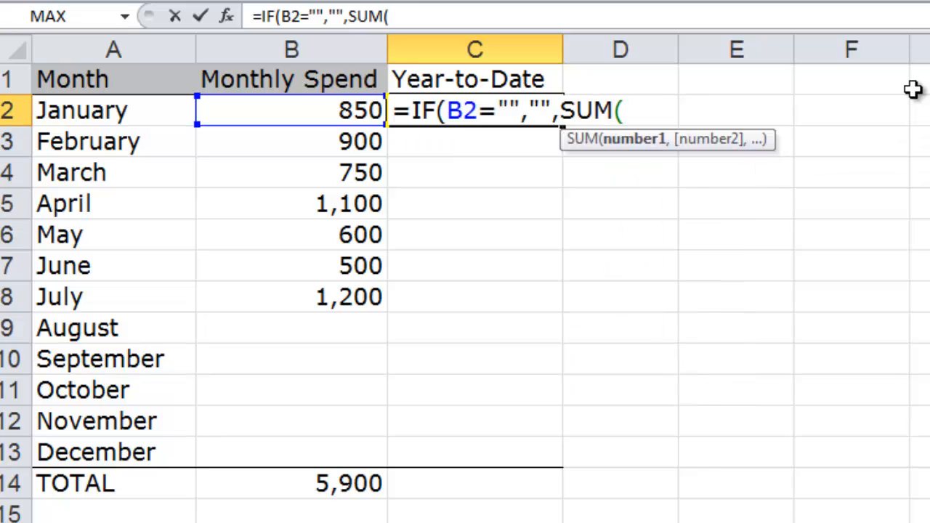
{"action": "type", "text": "B2"}
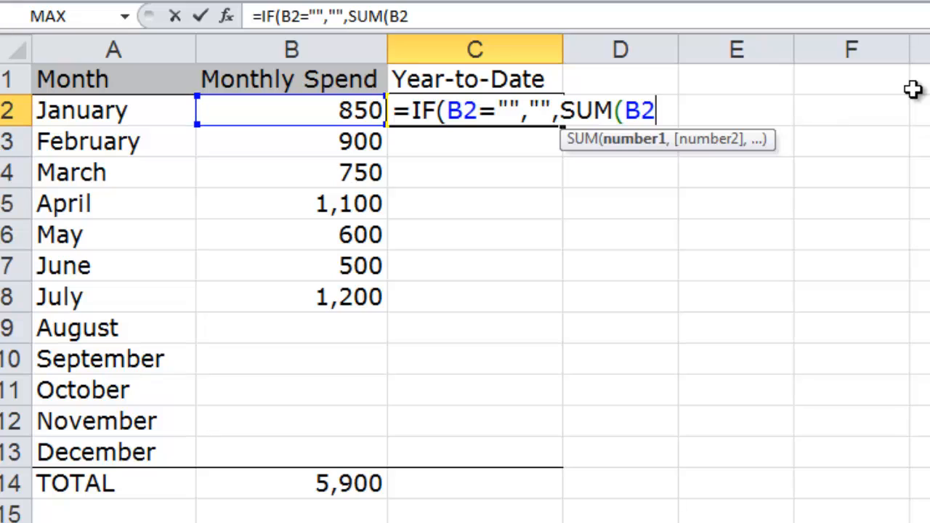
{"action": "key", "text": "F4"}
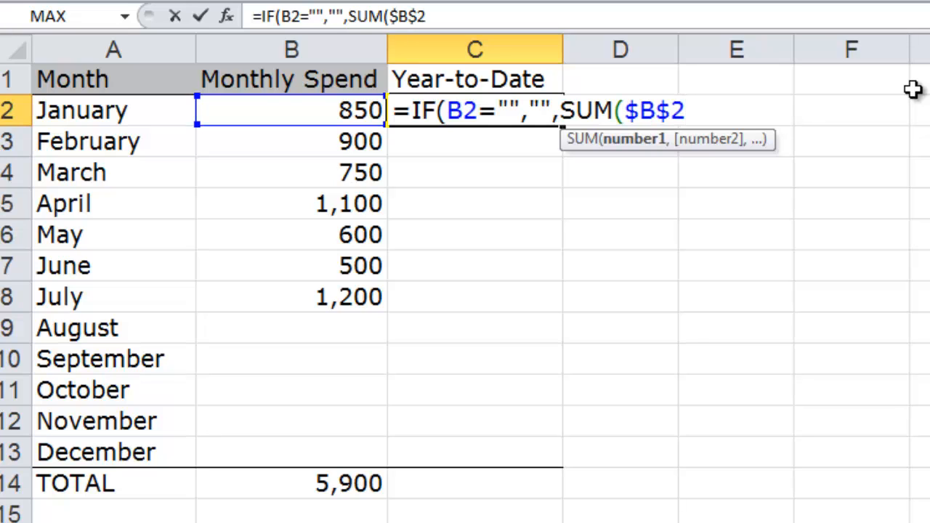
{"action": "type", "text": ":B2"}
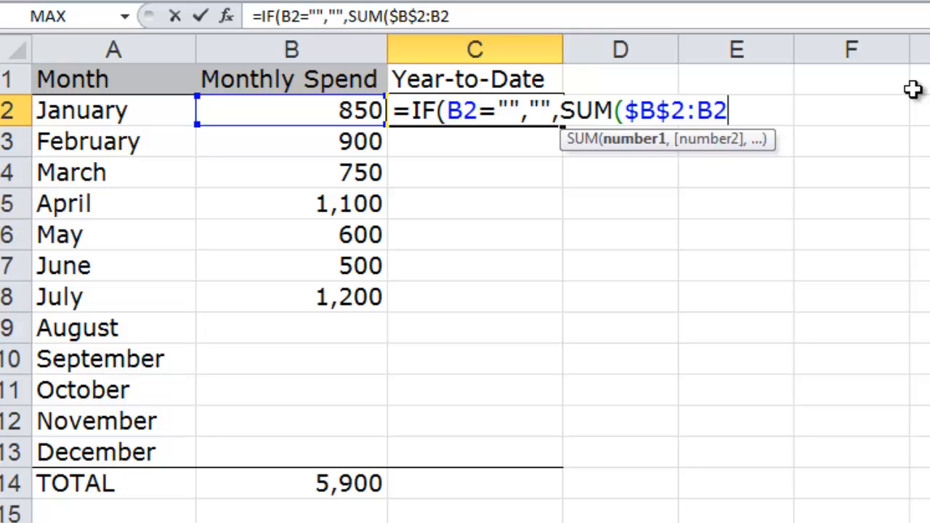
{"action": "type", "text": "))"}
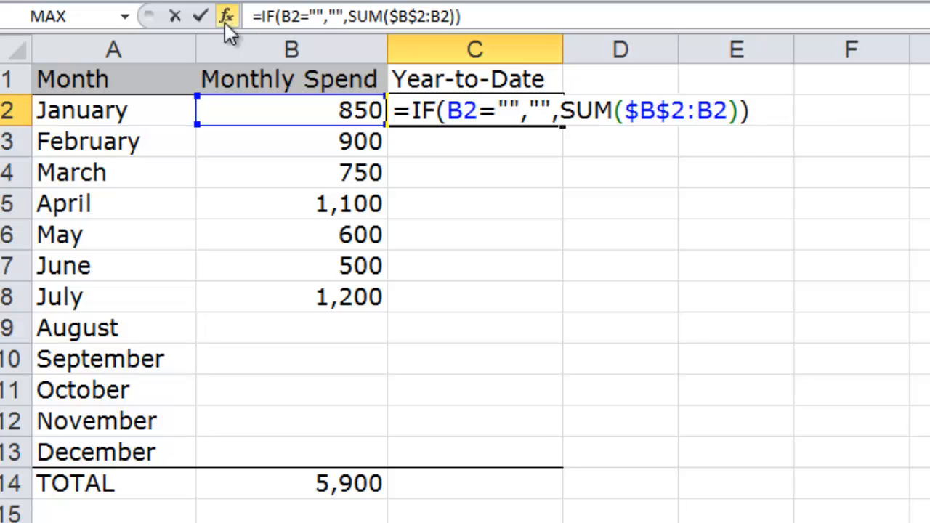
{"action": "left_click", "coordinate": [201, 15]}
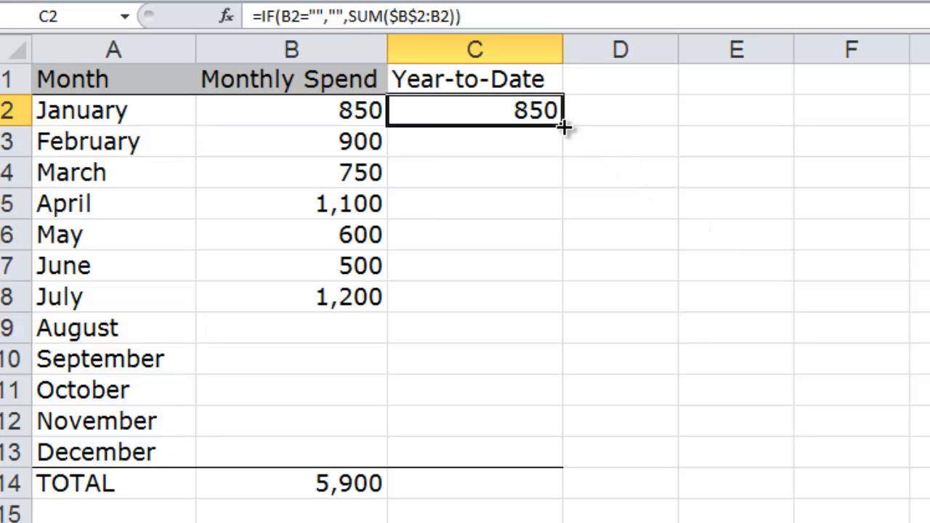
- Fill C2's IF formula down through July in C8
{"action": "left_click_drag", "start_coordinate": [566, 239], "coordinate": [567, 306]}
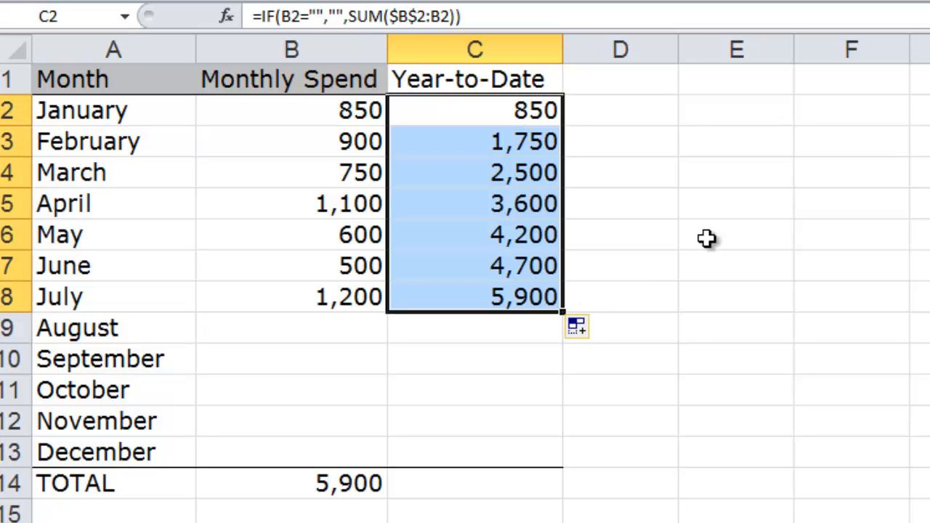
{"action": "left_click", "coordinate": [860, 168]}
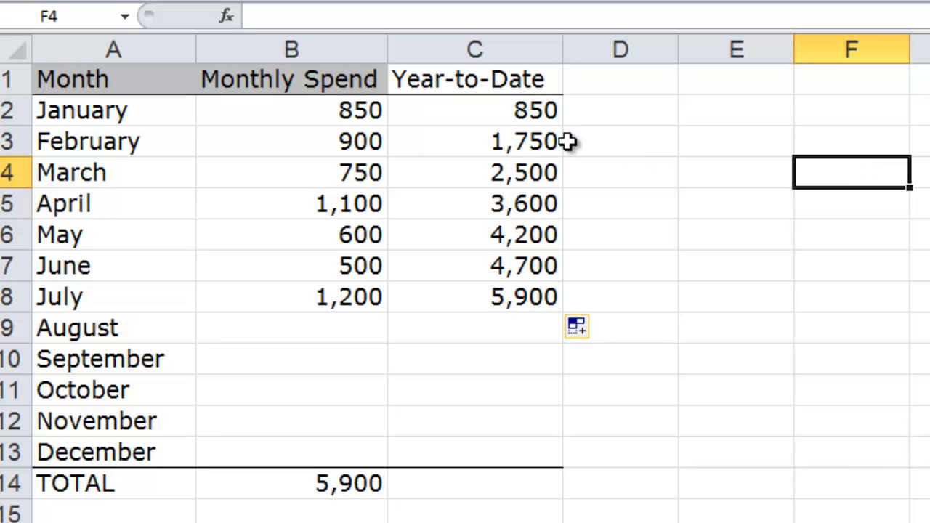
- Review the IF formulas in C3 through C8, then fill C8's formula down to December
{"action": "left_click", "coordinate": [525, 142]}
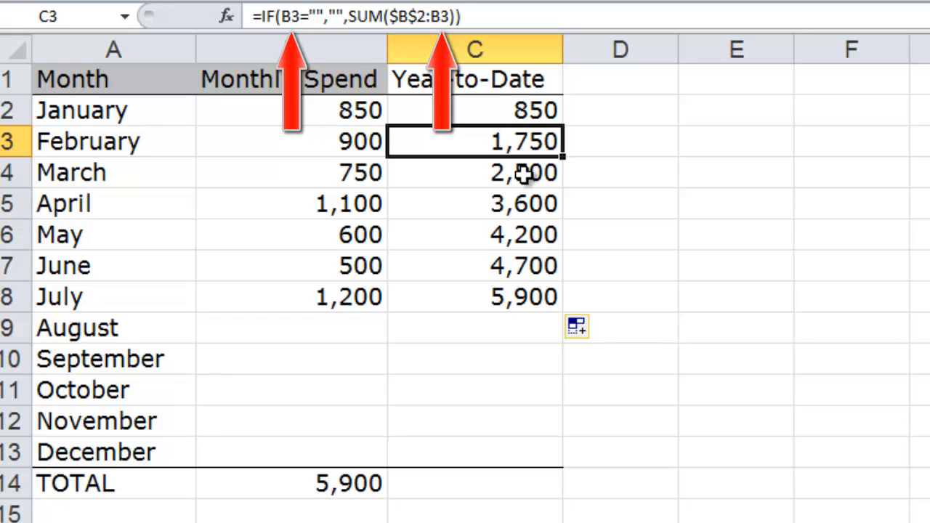
{"action": "left_click", "coordinate": [525, 176]}
{"action": "left_click", "coordinate": [523, 208]}
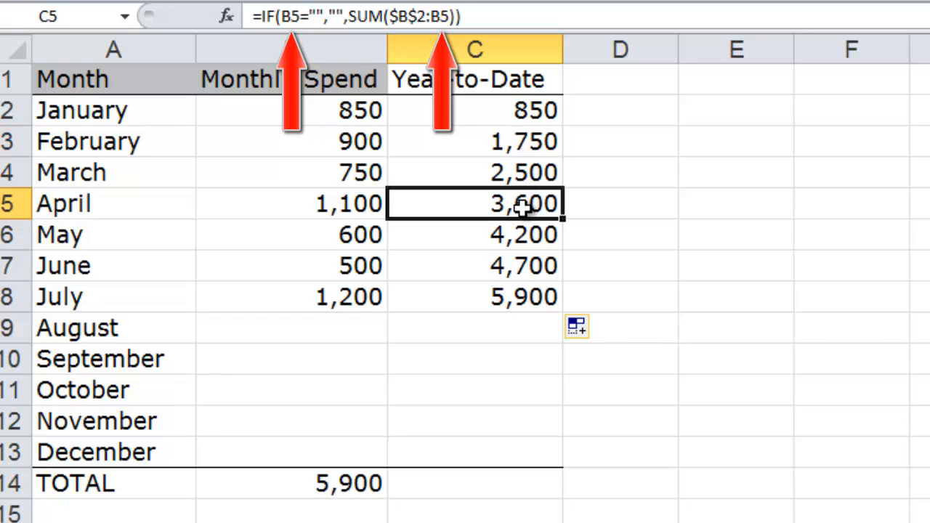
{"action": "left_click", "coordinate": [522, 234]}
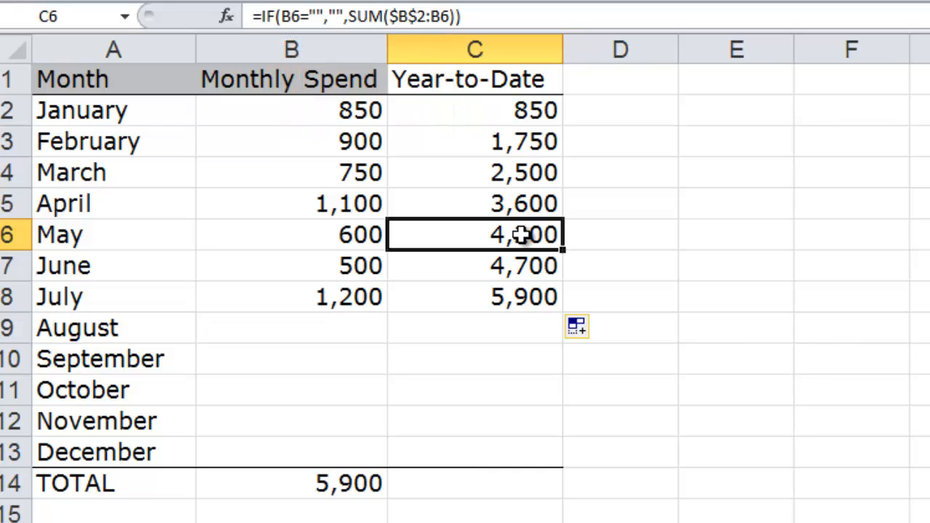
{"action": "left_click", "coordinate": [542, 292]}
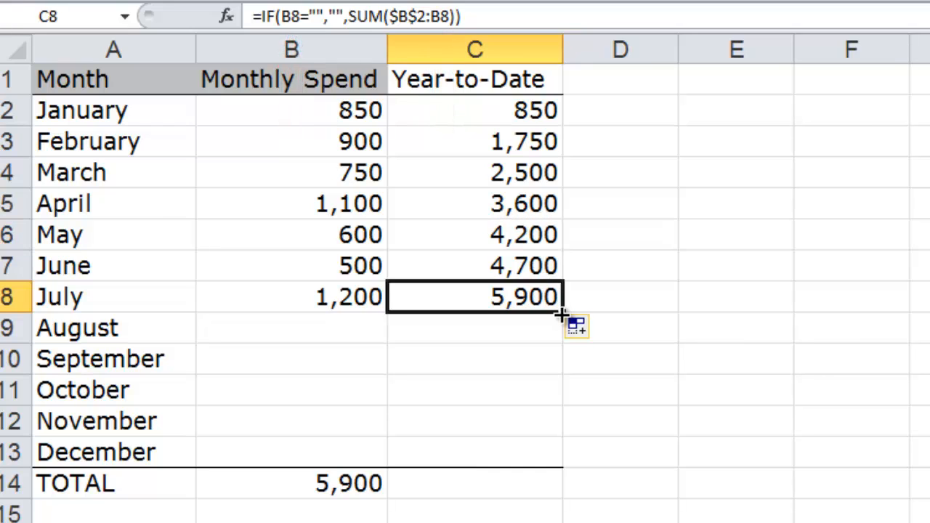
{"action": "left_click_drag", "start_coordinate": [561, 314], "coordinate": [551, 464]}
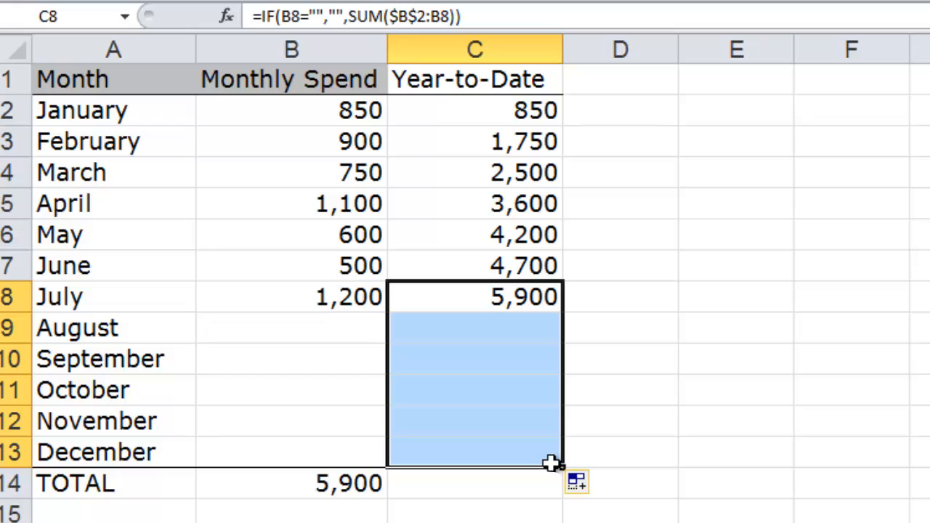
{"action": "left_click", "coordinate": [637, 328]}
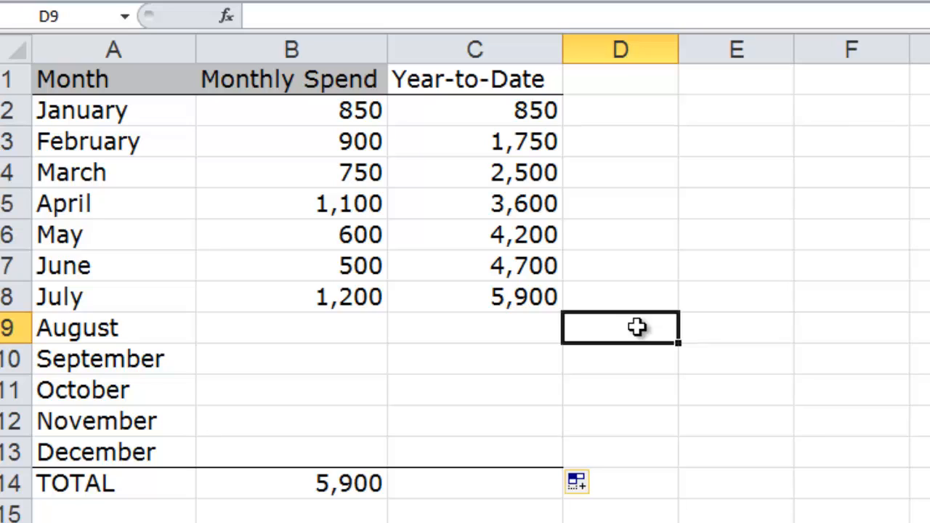
- Enter monthly spends of 1000, 900 and 1200 for August, September and October, then inspect October's year-to-date formula
{"action": "left_click", "coordinate": [348, 327]}
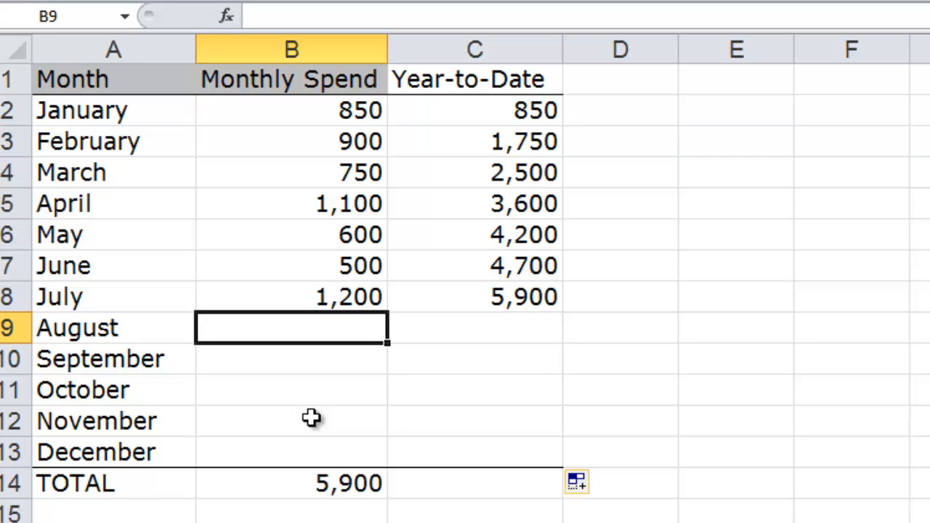
{"action": "type", "text": "1000"}
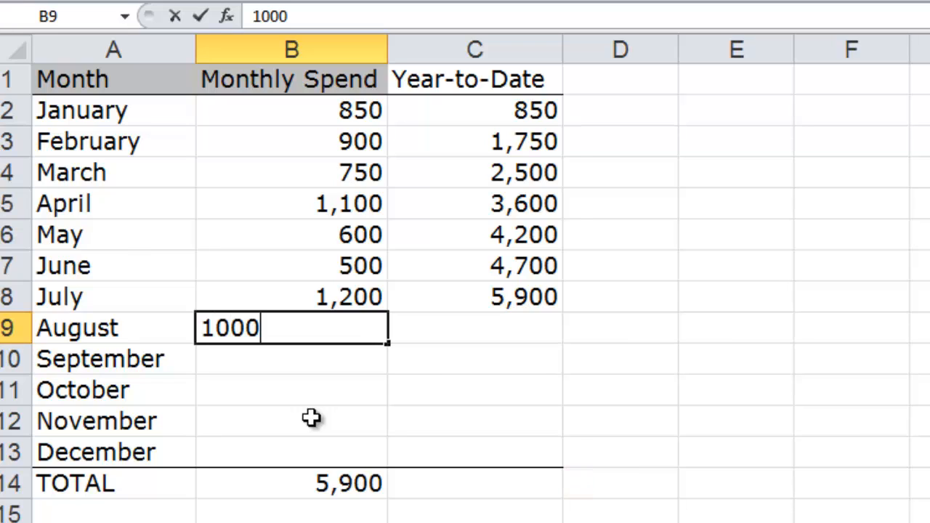
{"action": "key", "text": "Return"}
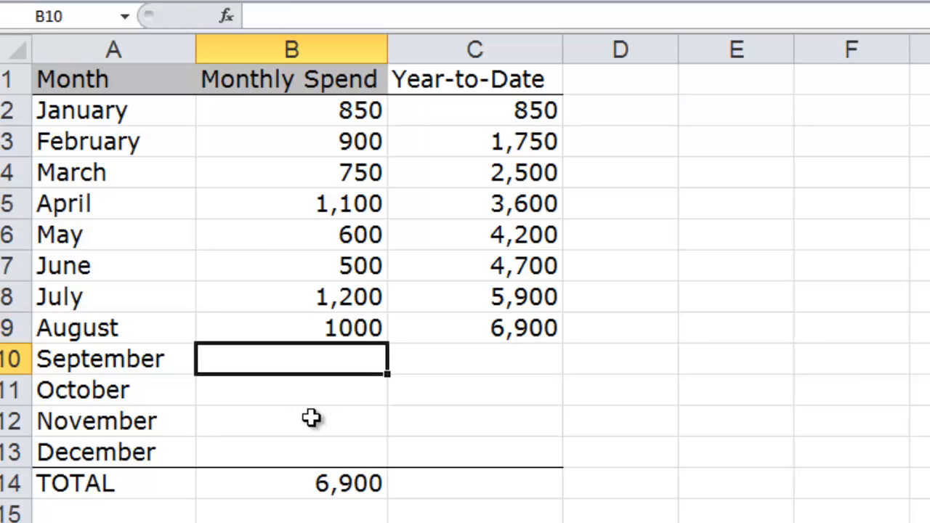
{"action": "type", "text": "900"}
{"action": "key", "text": "Return"}
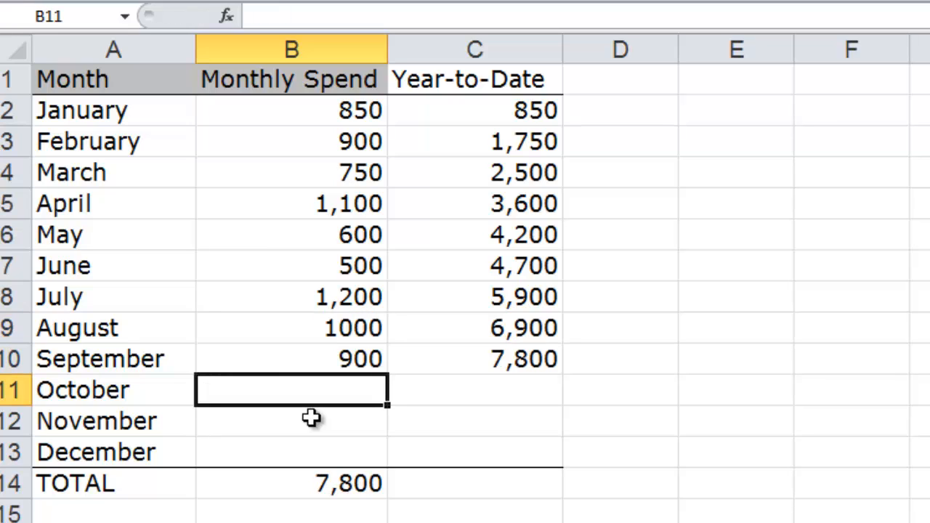
{"action": "type", "text": "1200"}
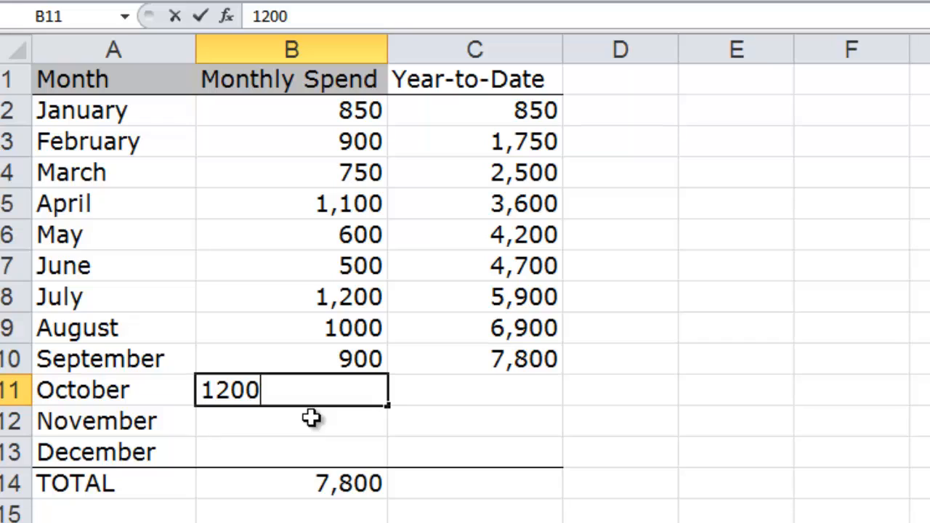
{"action": "key", "text": "Return"}
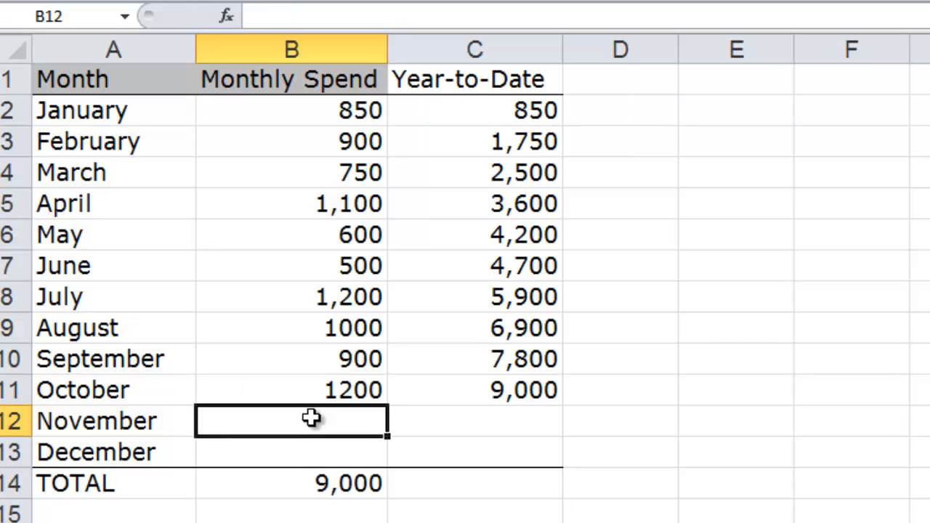
{"action": "left_click", "coordinate": [470, 393]}
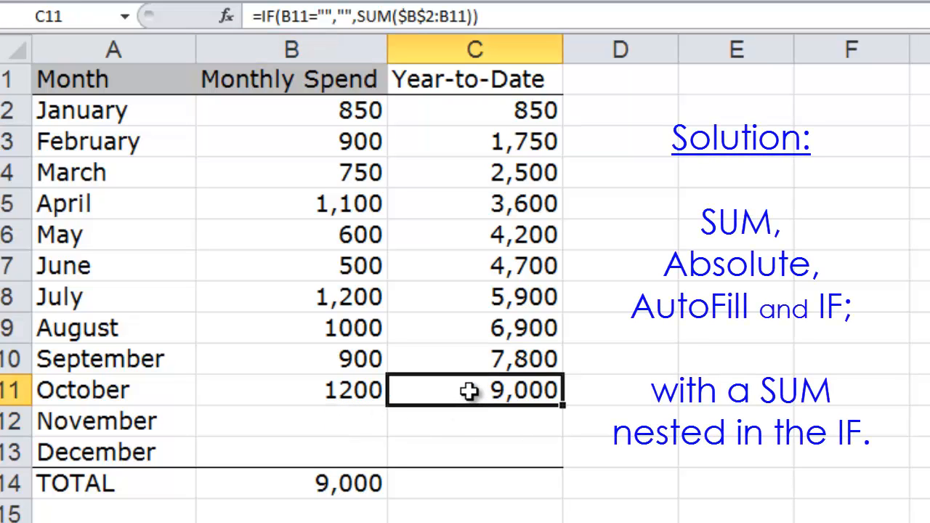